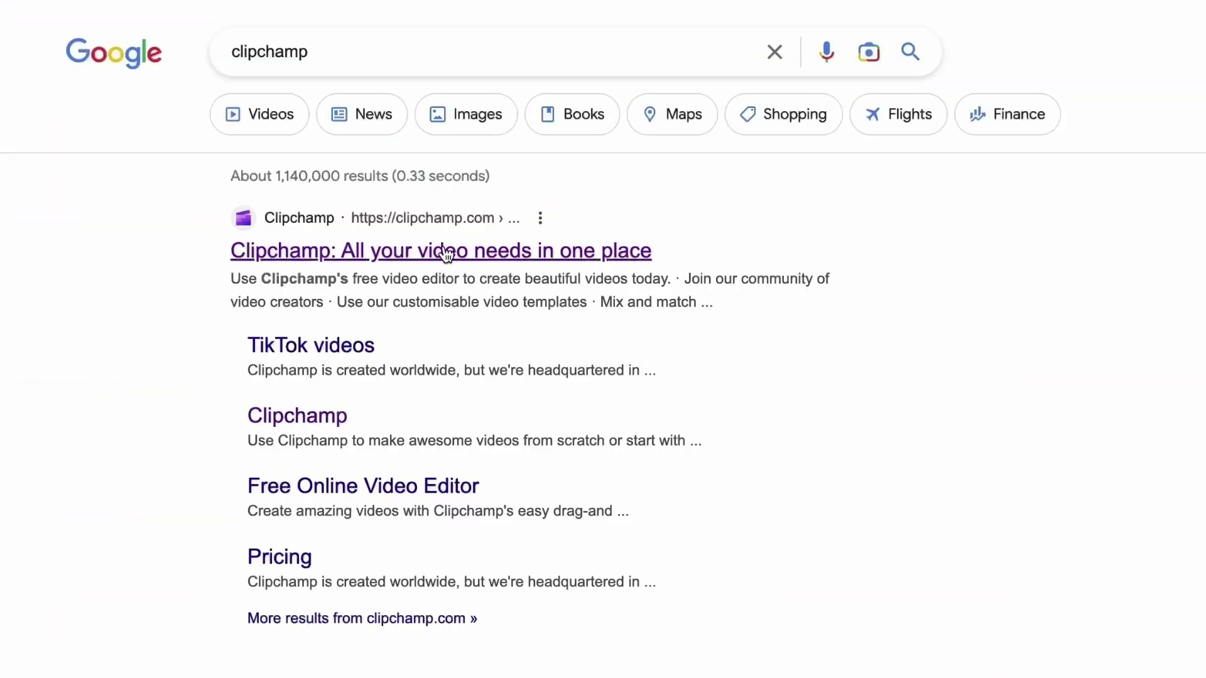
Go to the Clipchamp website from the 'clipchamp' search results.
left_click(446, 253)
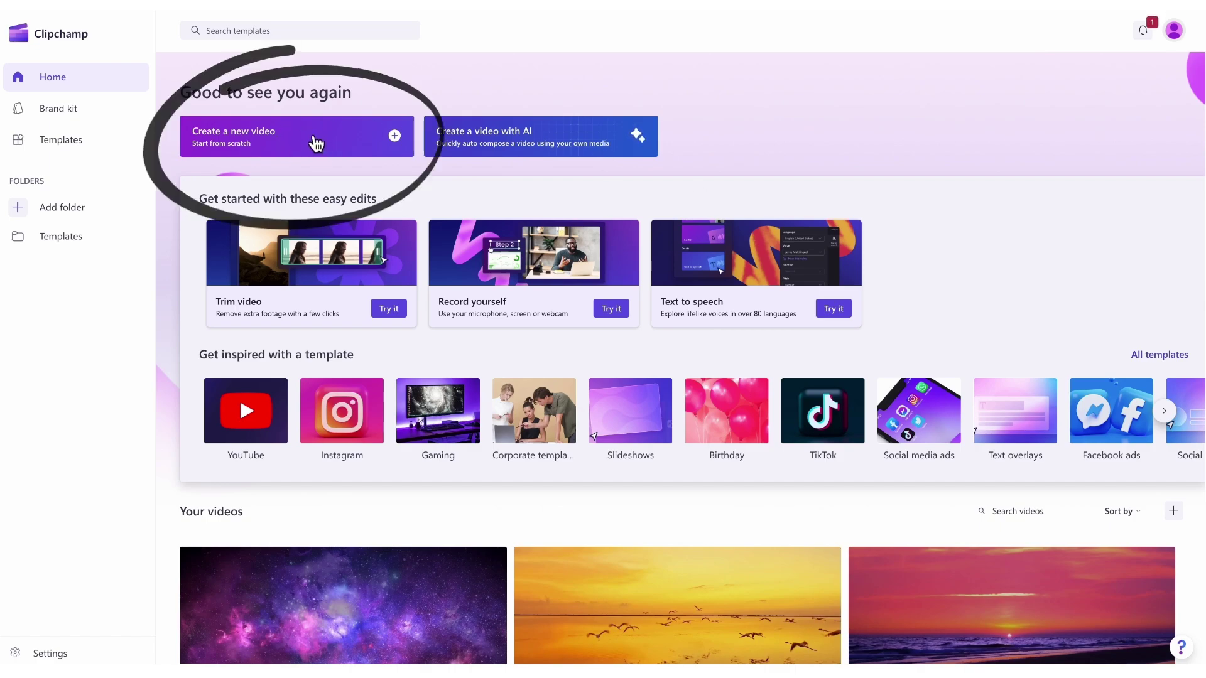
Create a new video project and import My video.mp4 into its media.
left_click(315, 143)
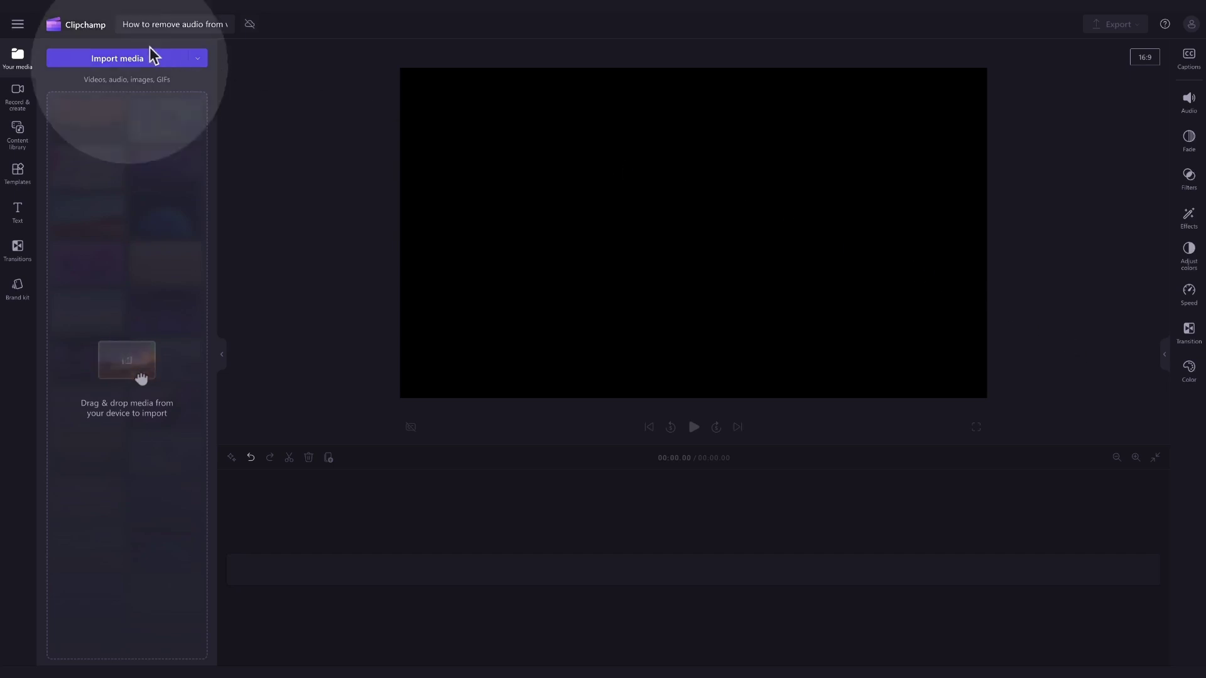
left_click(133, 66)
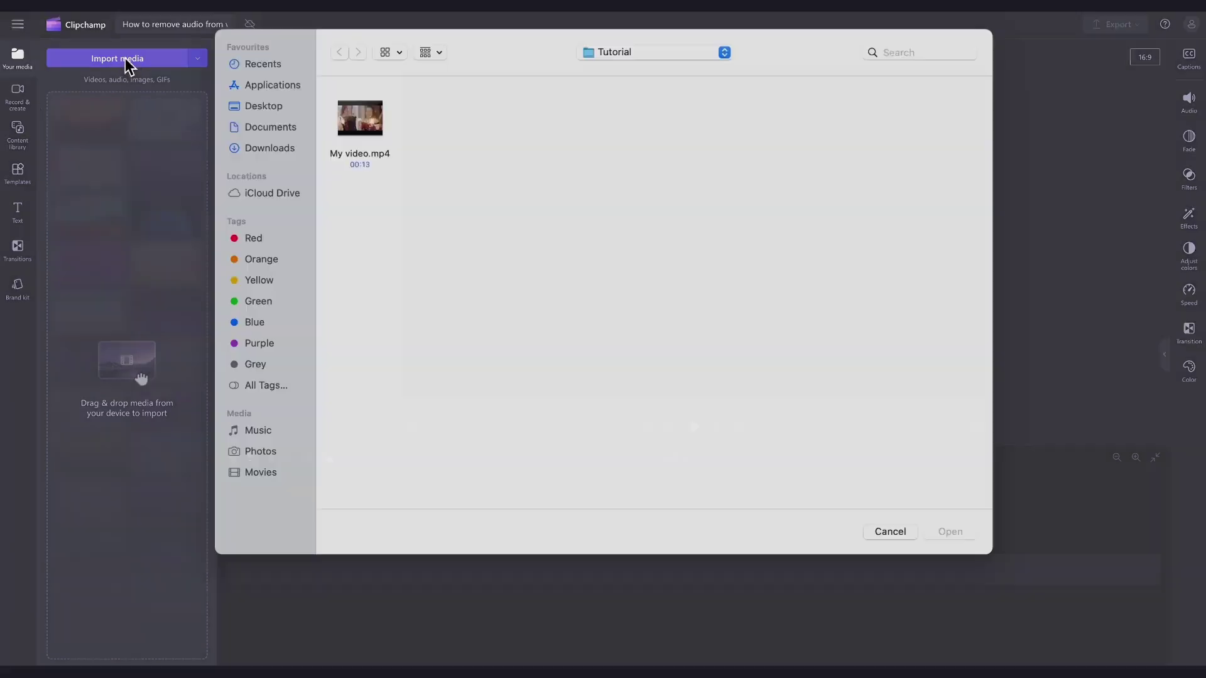
left_click(374, 151)
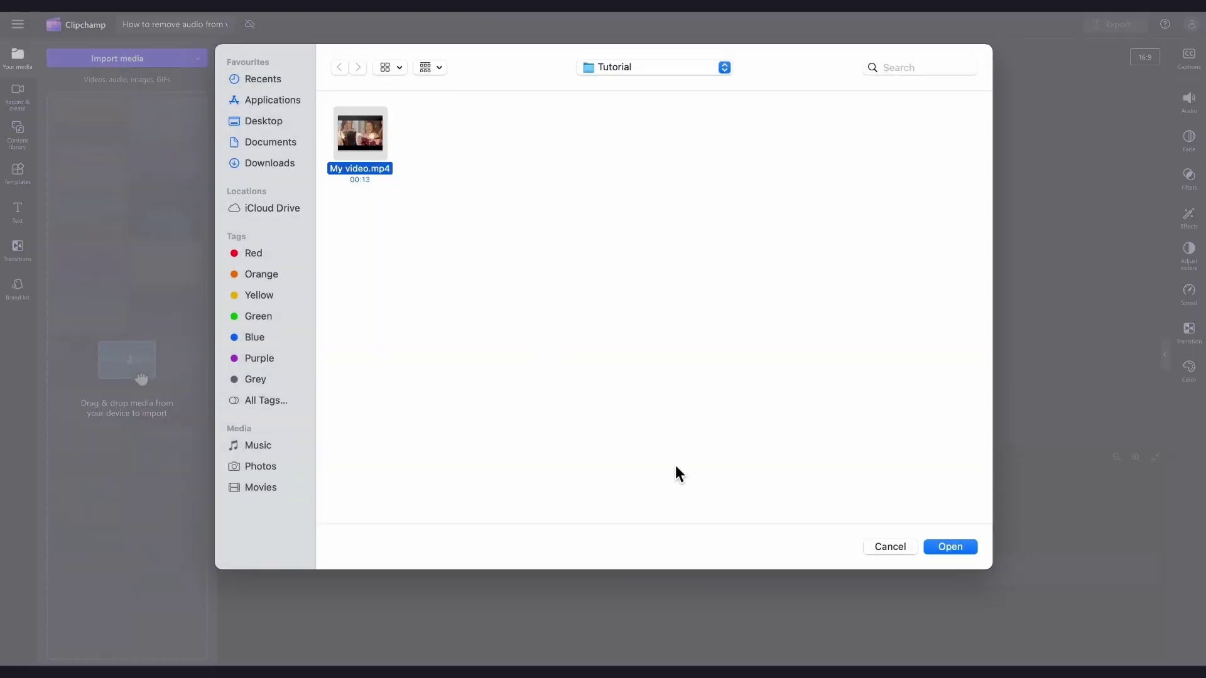
left_click(951, 548)
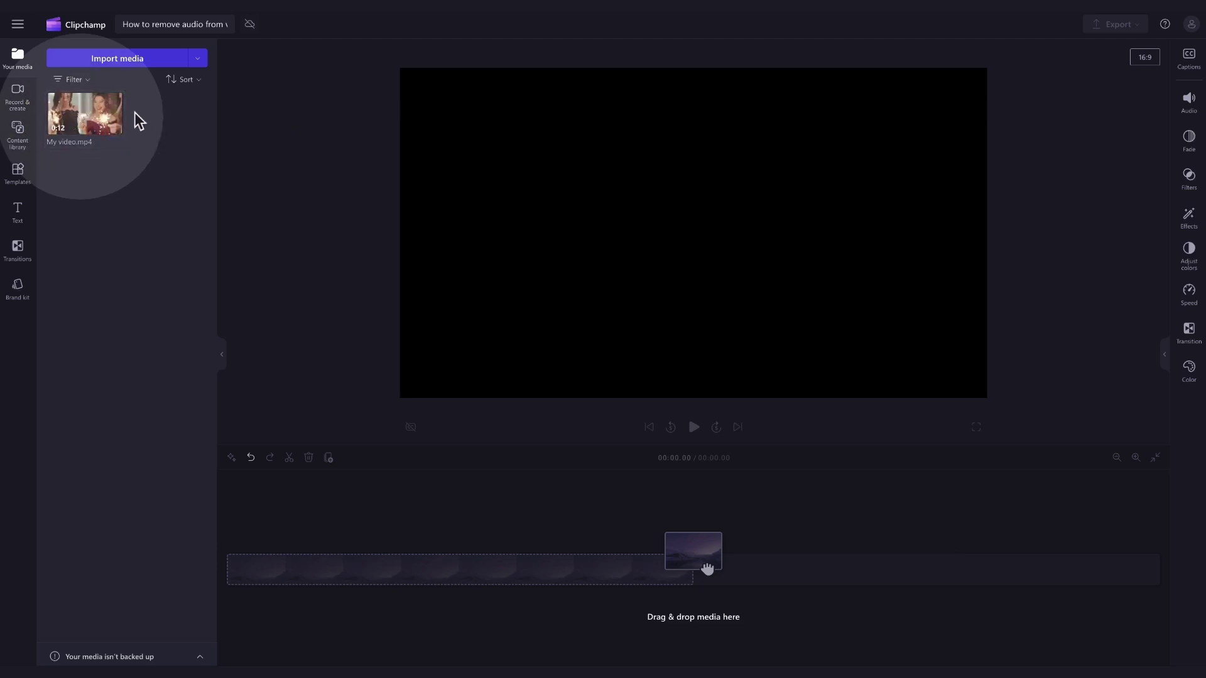
Drag My video.mp4 onto the timeline and select the clip.
left_click_drag(113, 118, 337, 572)
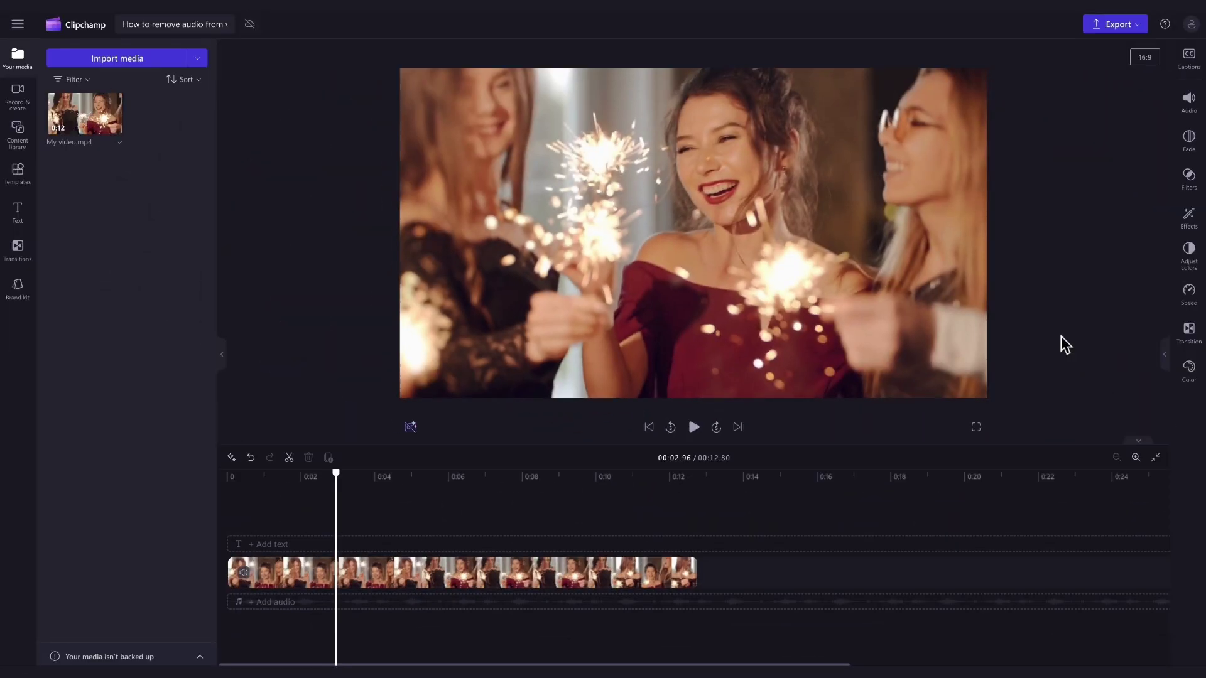
left_click(622, 577)
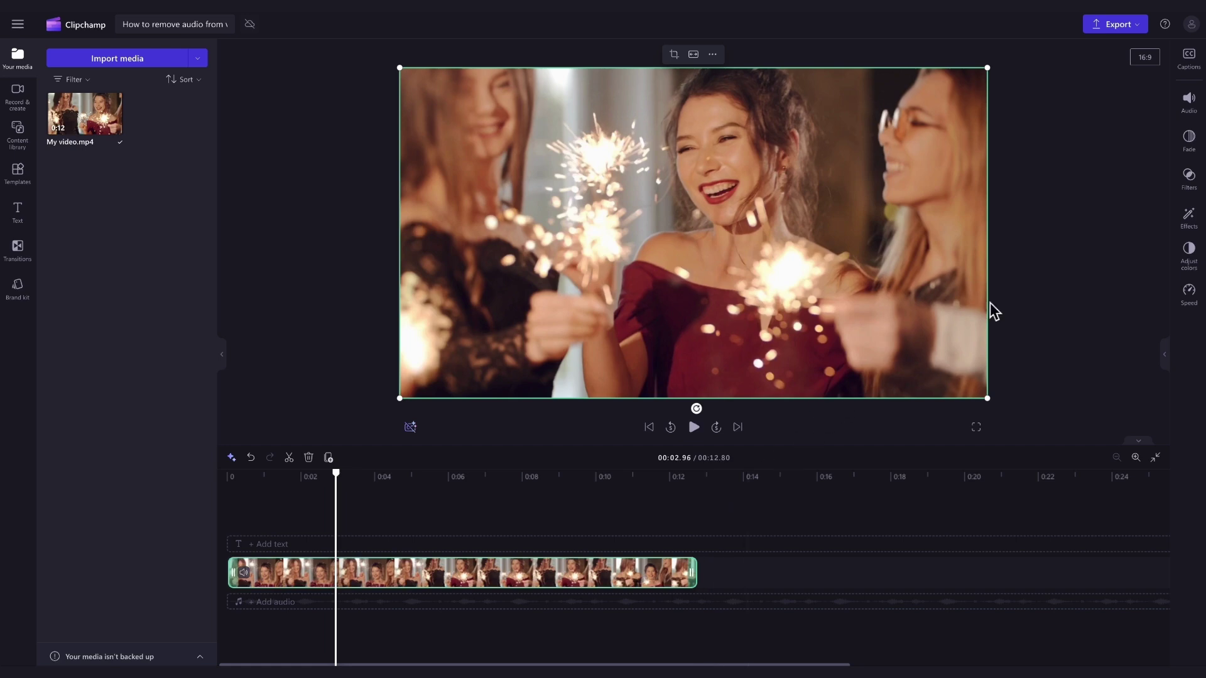
left_click(1194, 101)
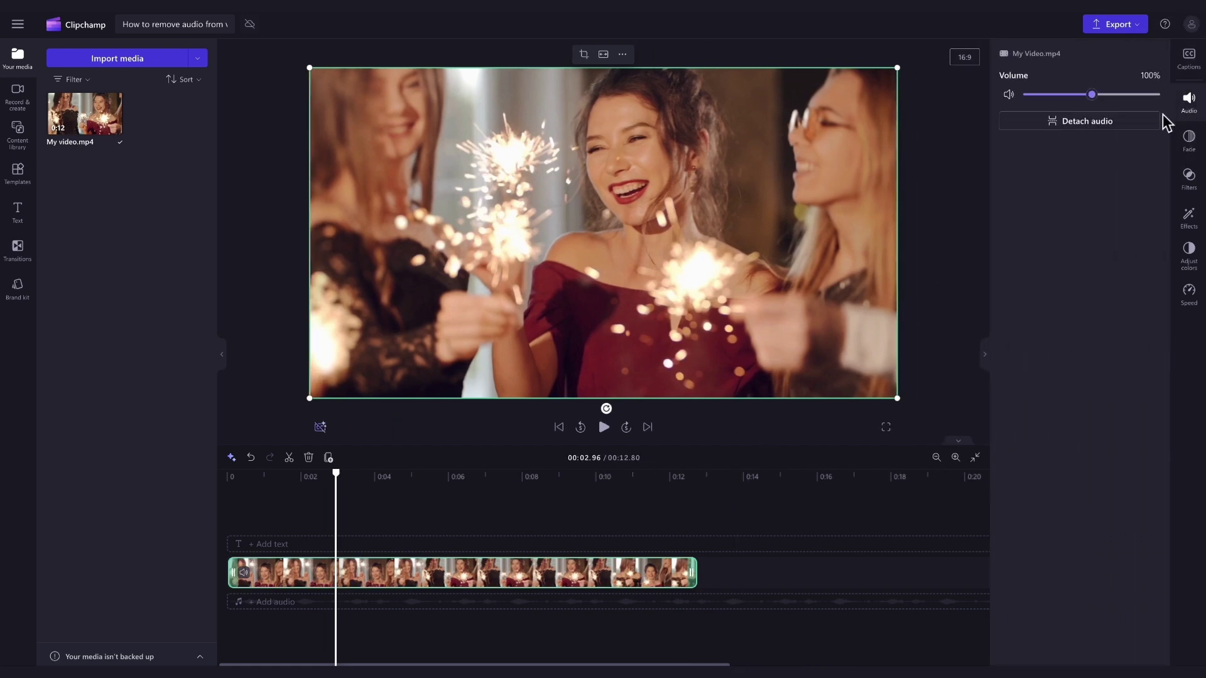
left_click(1079, 122)
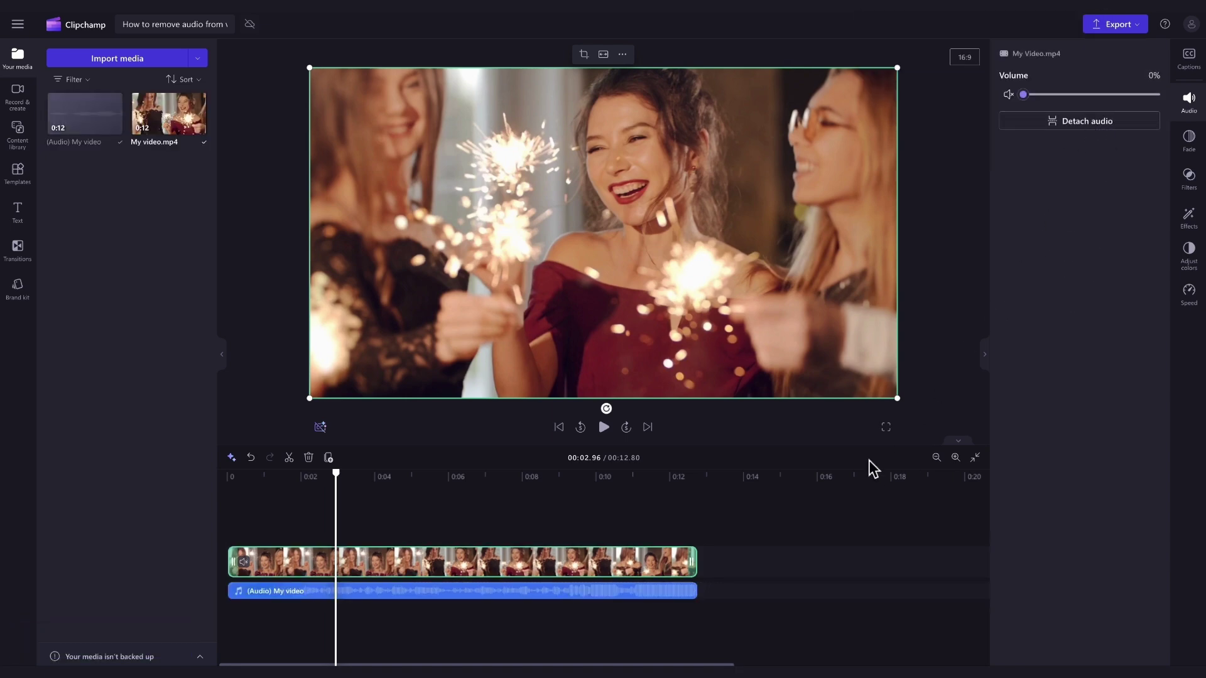
left_click(664, 590)
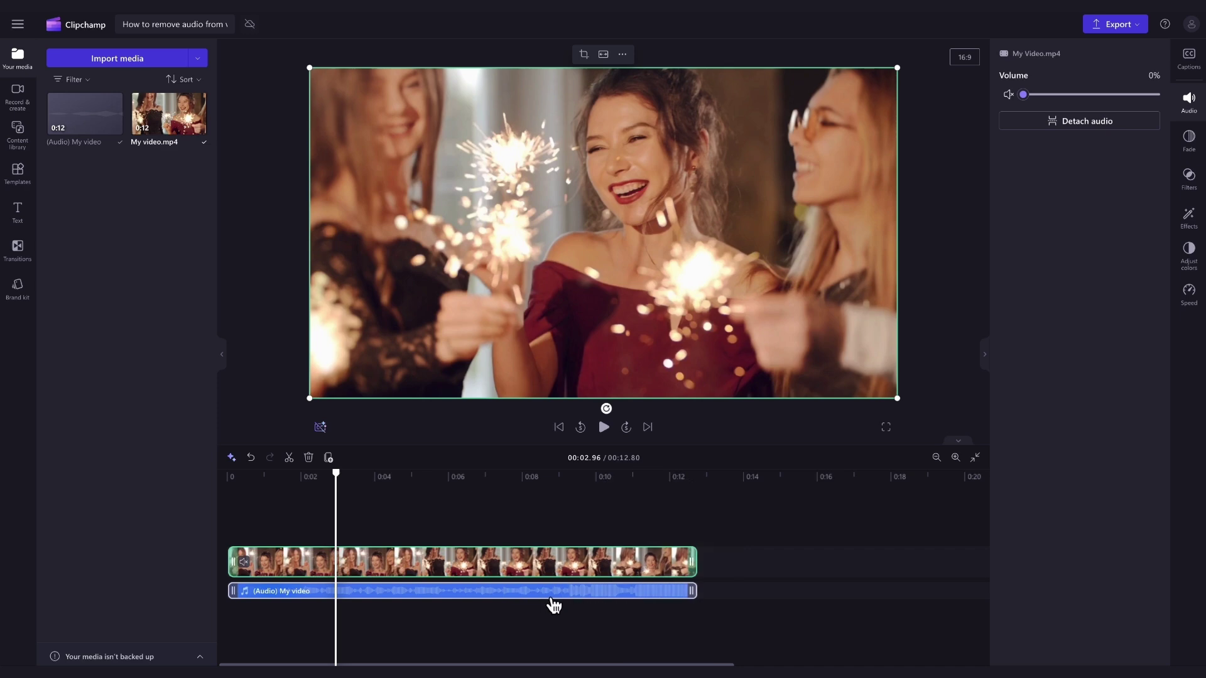
left_click(251, 564)
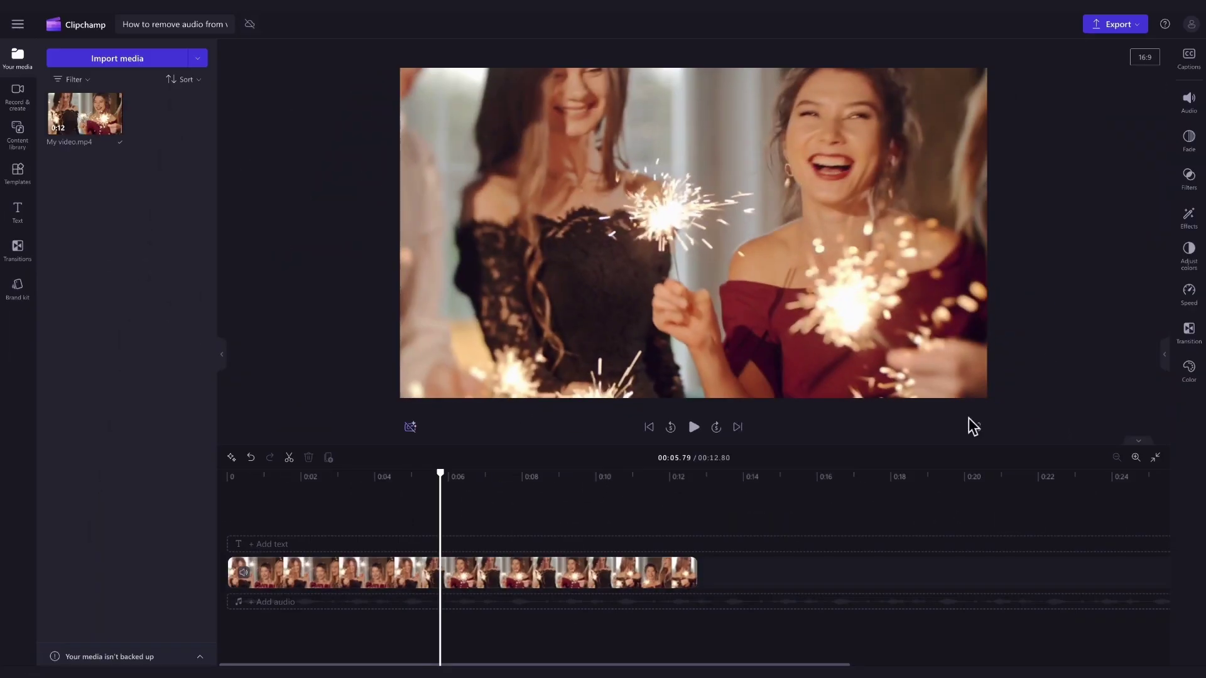
Detach the clip's audio onto a separate '(Audio) My video' track.
left_click(651, 572)
right_click(615, 580)
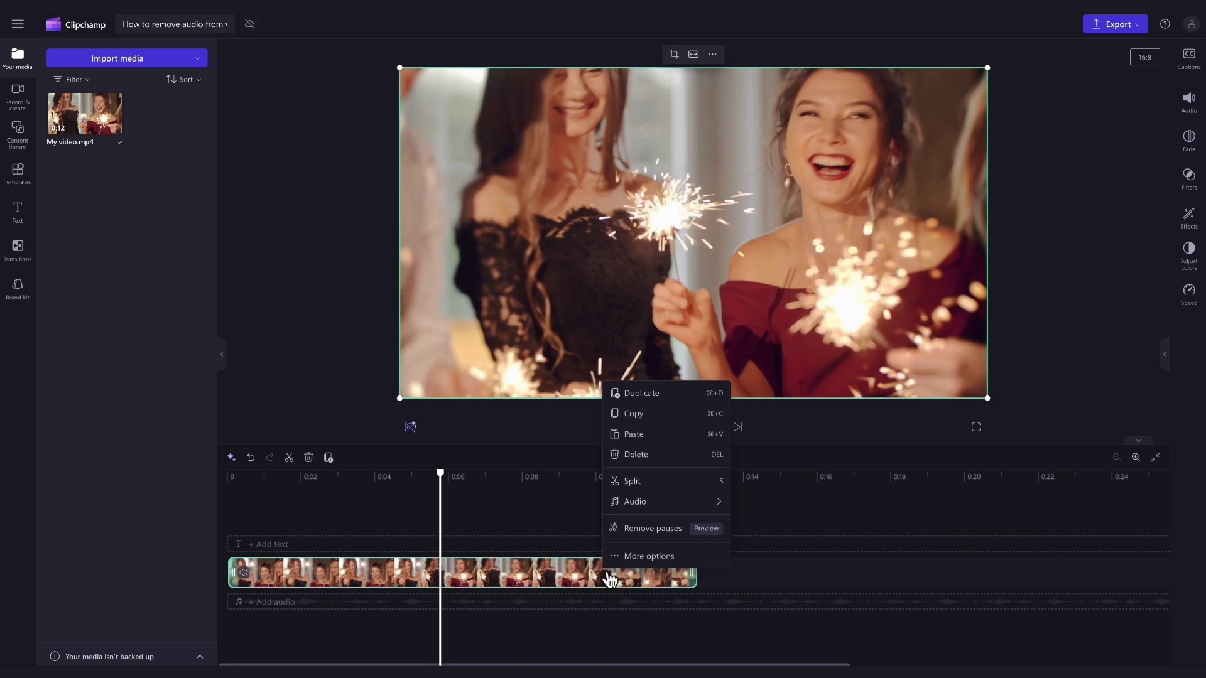
mouse_move(634, 502)
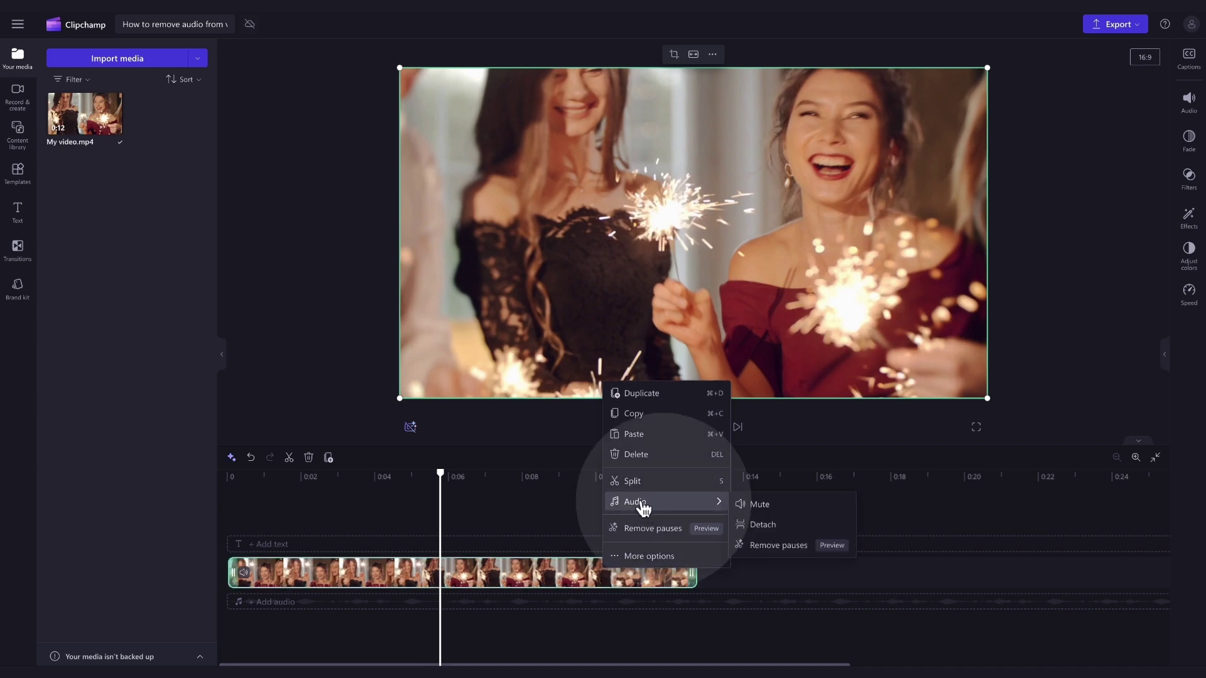
left_click(784, 534)
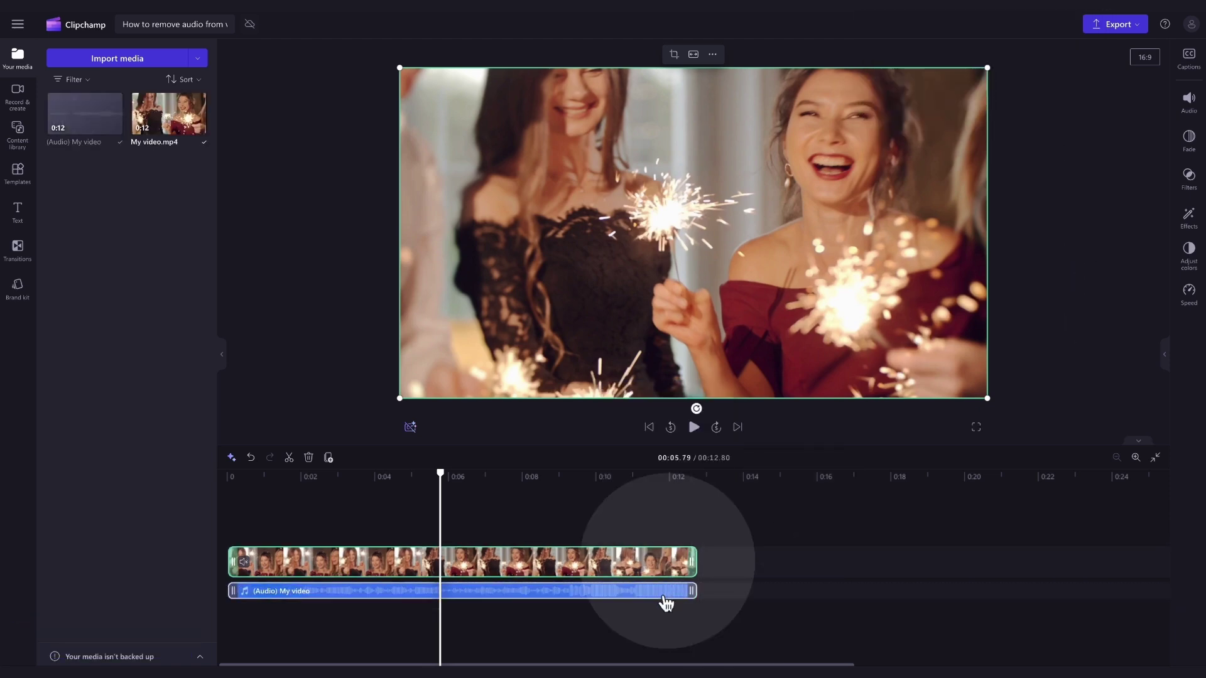
mouse_move(665, 591)
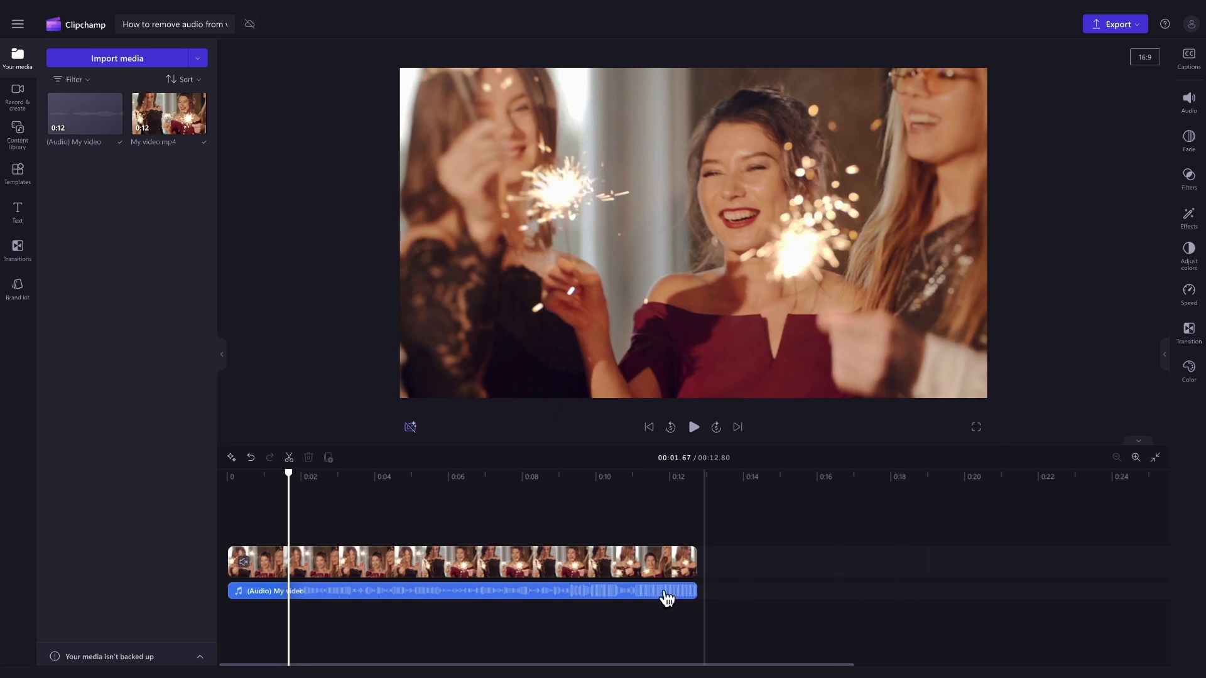
Delete the detached '(Audio) My video' track, leaving the clip silent.
left_click(612, 593)
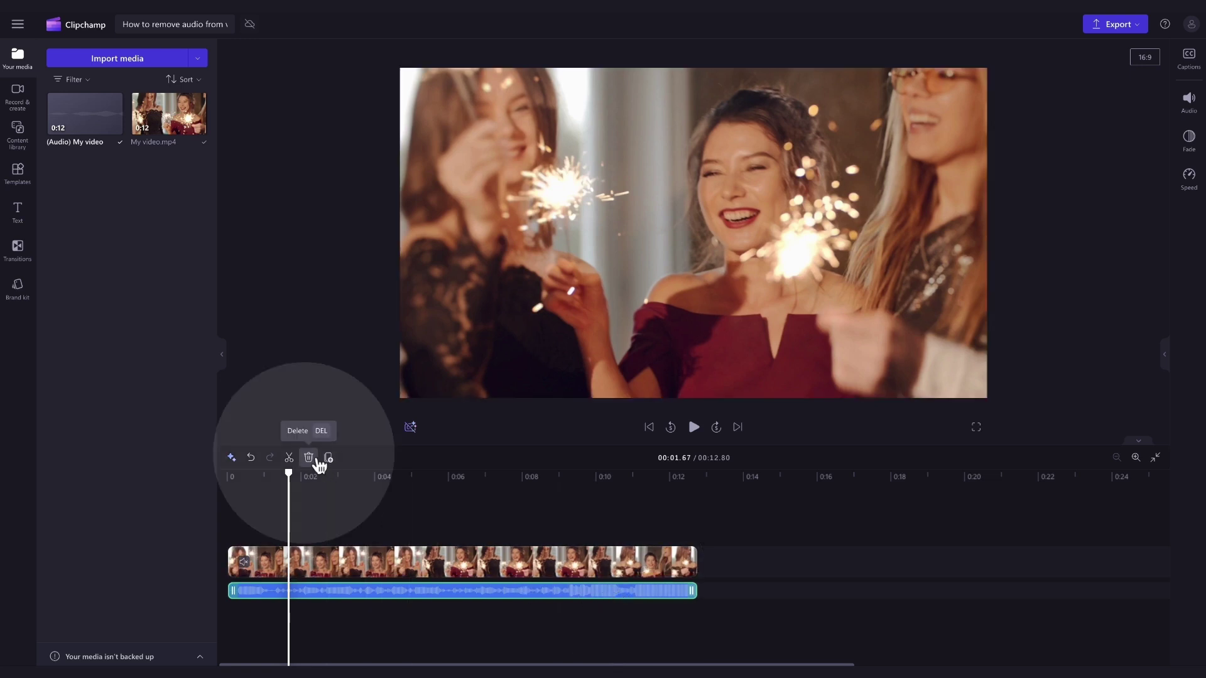
left_click(312, 459)
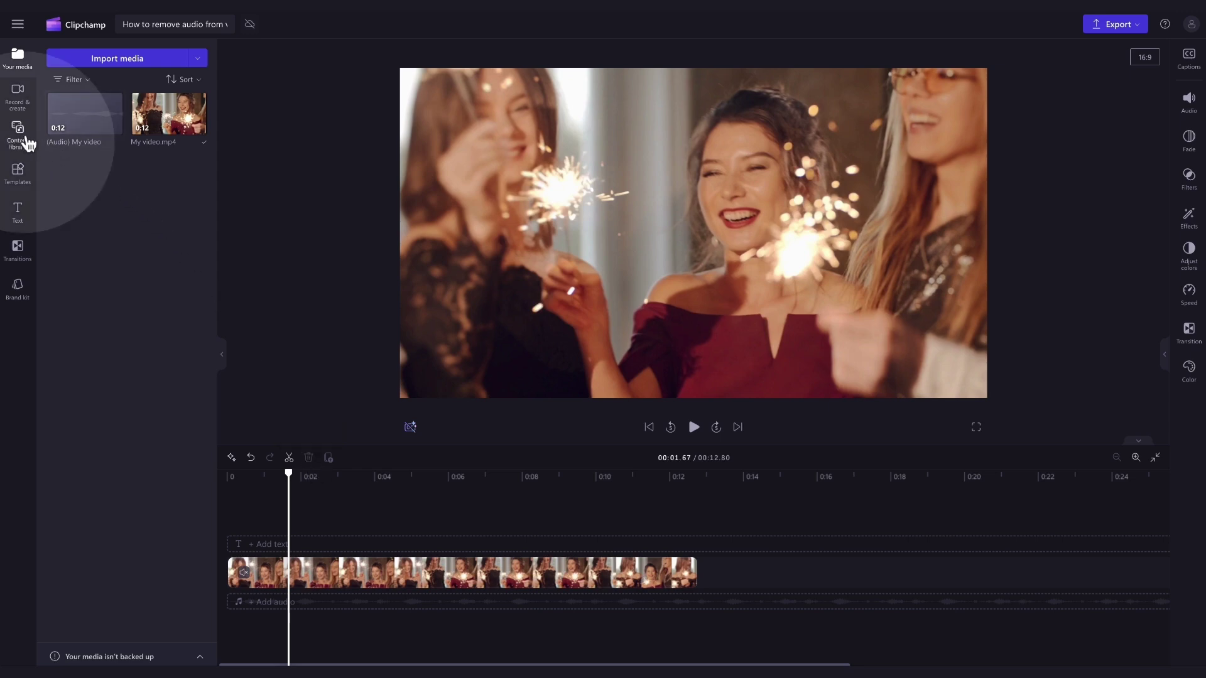
Filter the content library to Audio > Music and start a music search.
left_click(20, 133)
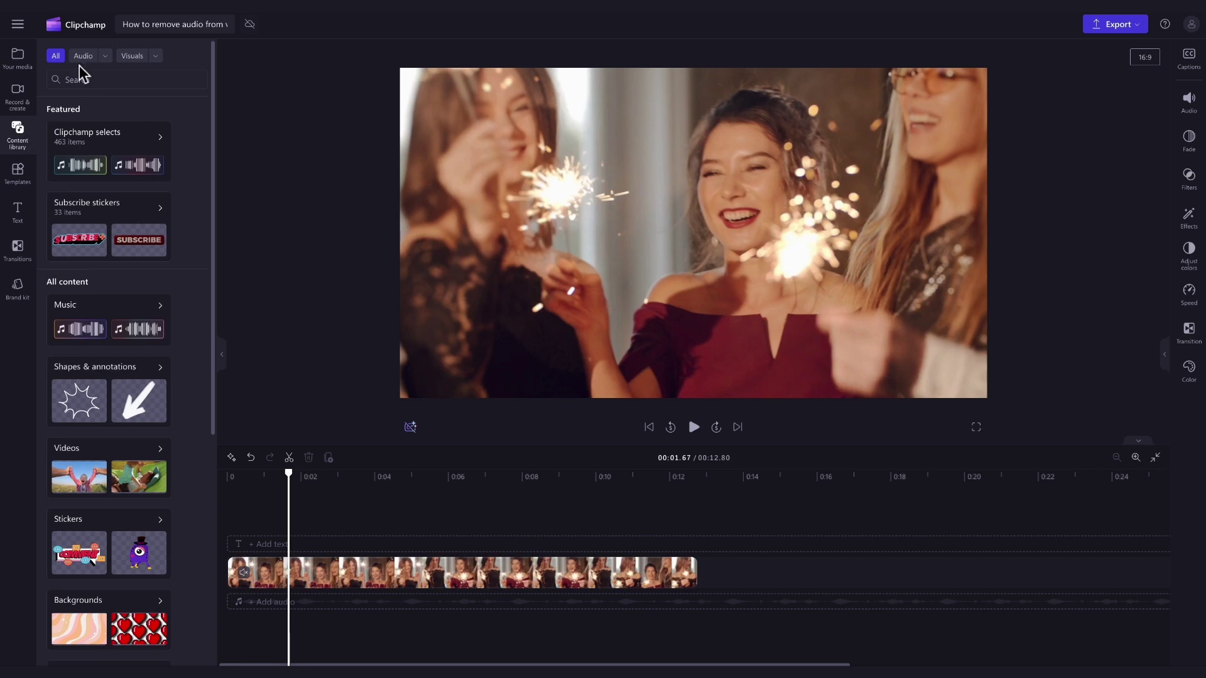
left_click(108, 59)
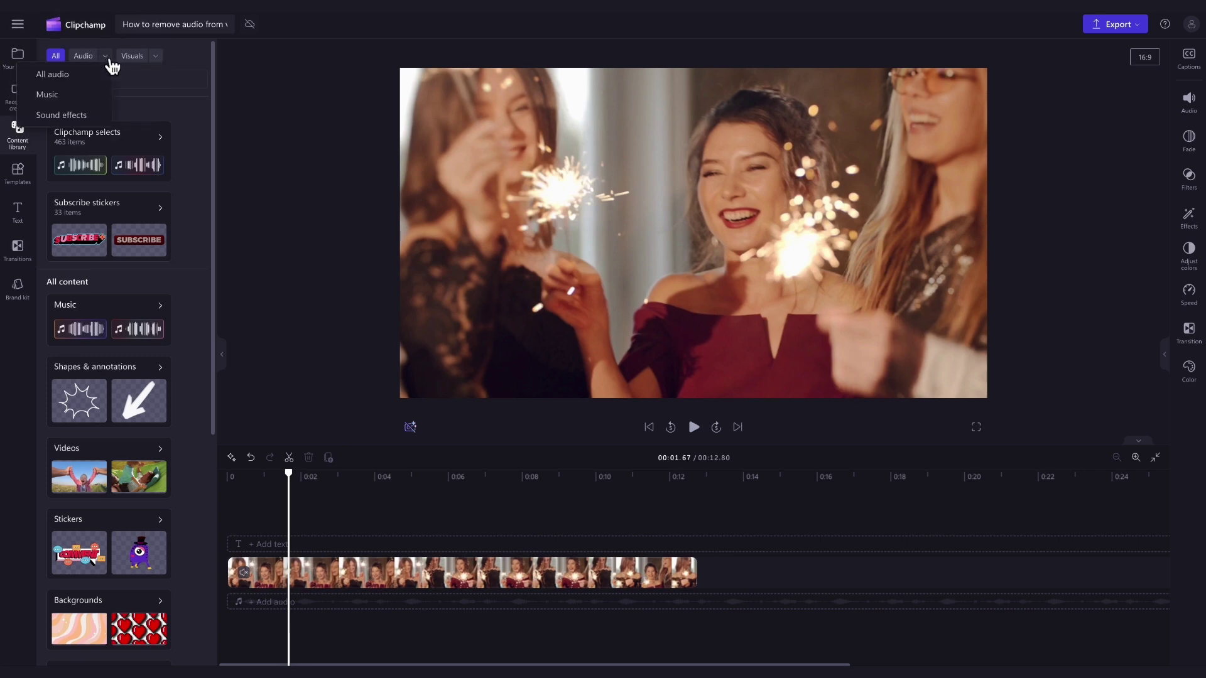
left_click(56, 98)
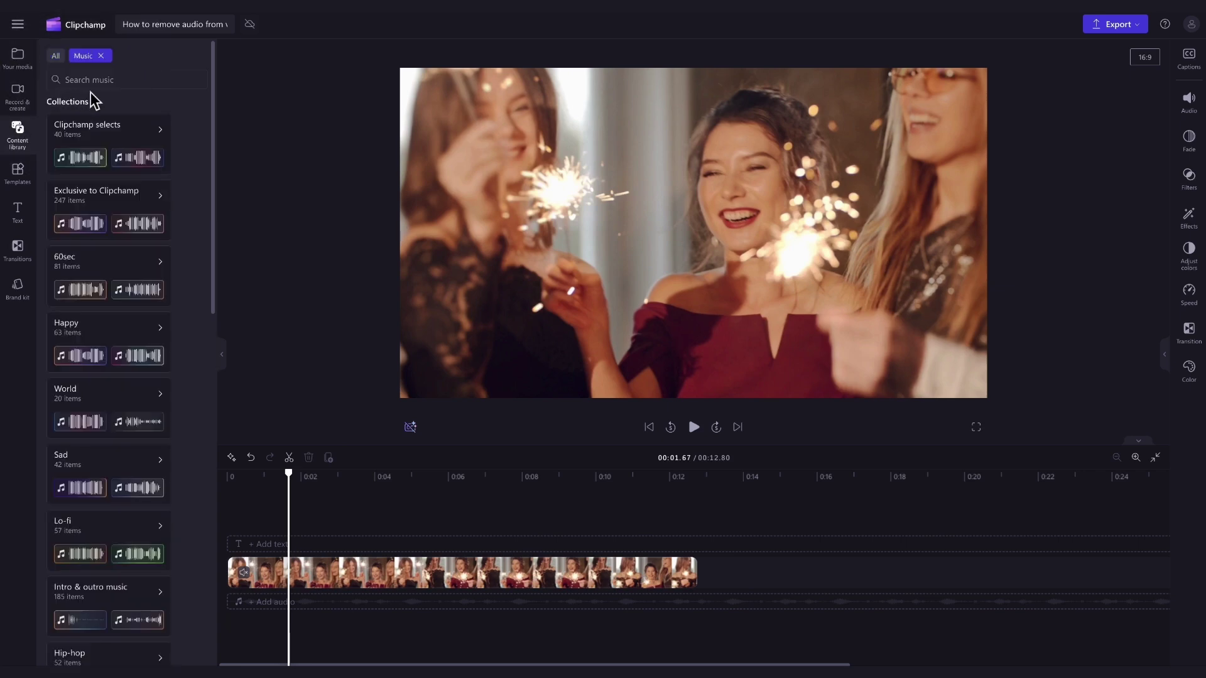
scroll(180, 191, "down", 2)
scroll(181, 191, "down", 2)
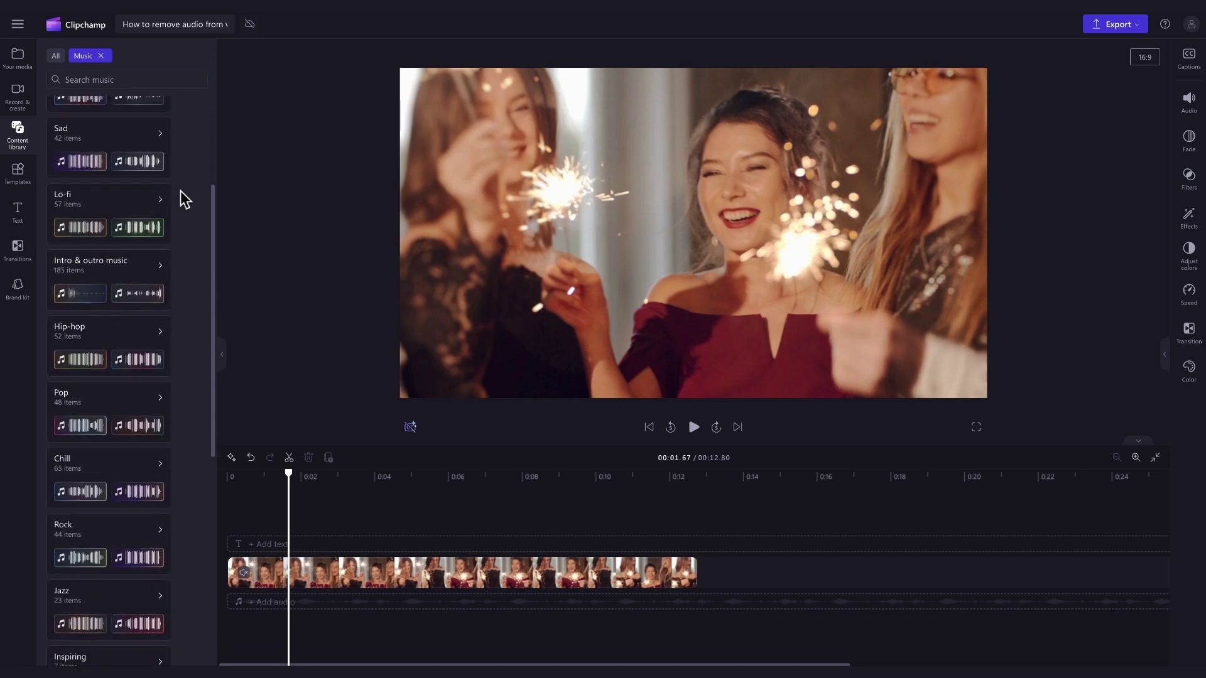
scroll(180, 190, "down", 2)
scroll(181, 190, "down", 2)
scroll(179, 190, "up", 2)
scroll(180, 191, "up", 2)
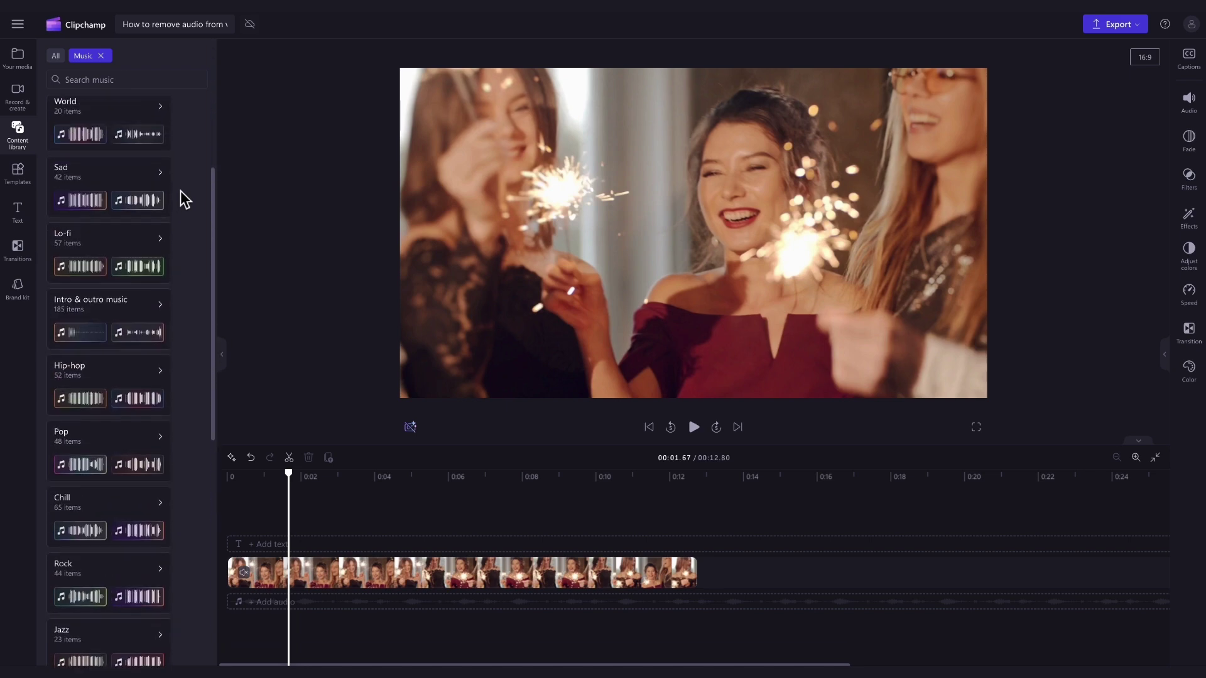
scroll(180, 190, "up", 2)
scroll(180, 191, "up", 1)
left_click(75, 81)
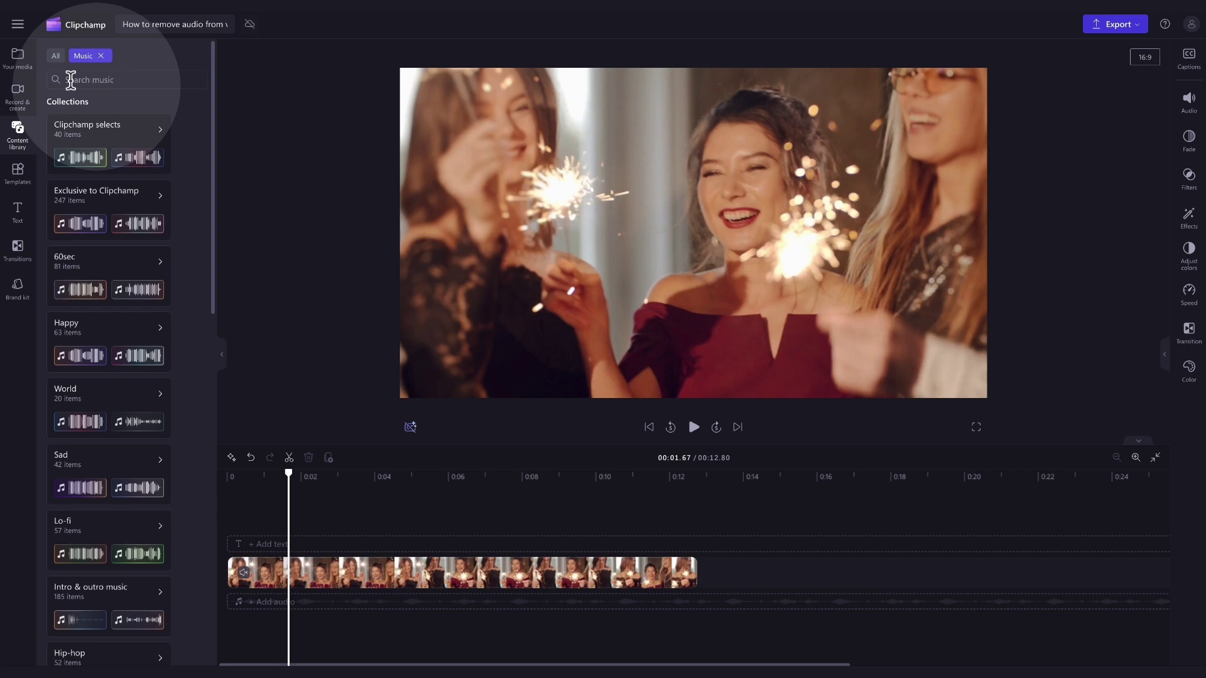
Search 'happy', preview Happy Kid and Happy Birds, then place Happy Walk on the audio track.
left_click(71, 80)
type("happy")
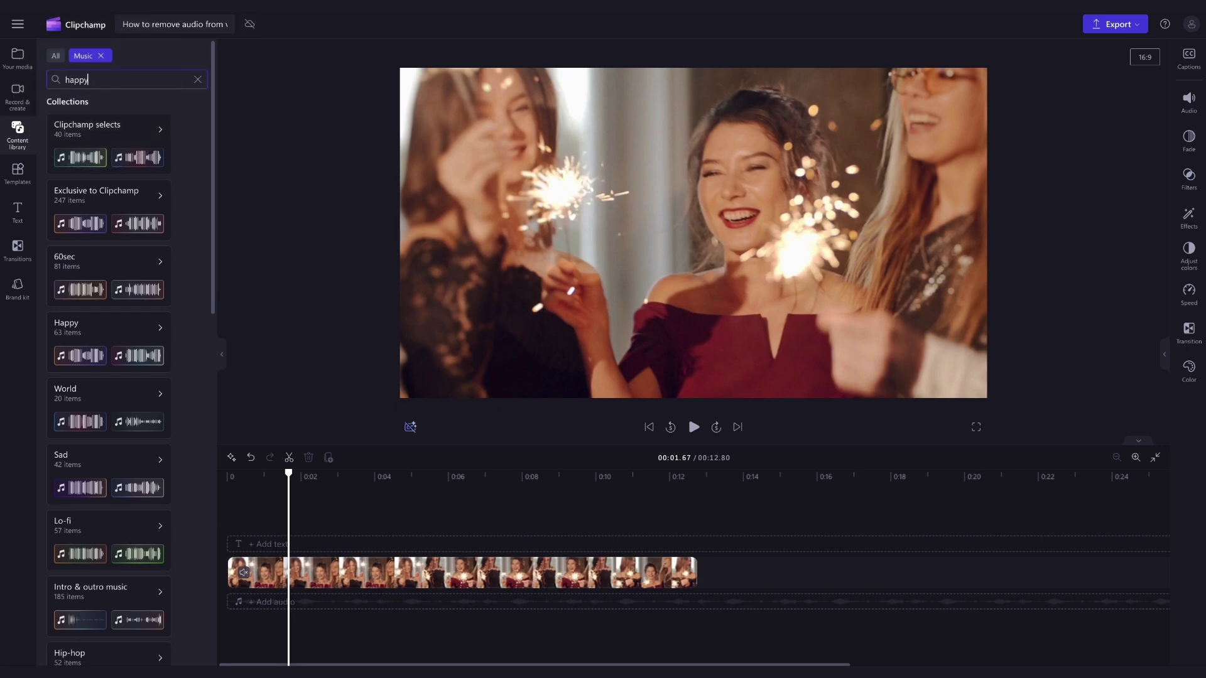
key("Return")
left_click(63, 150)
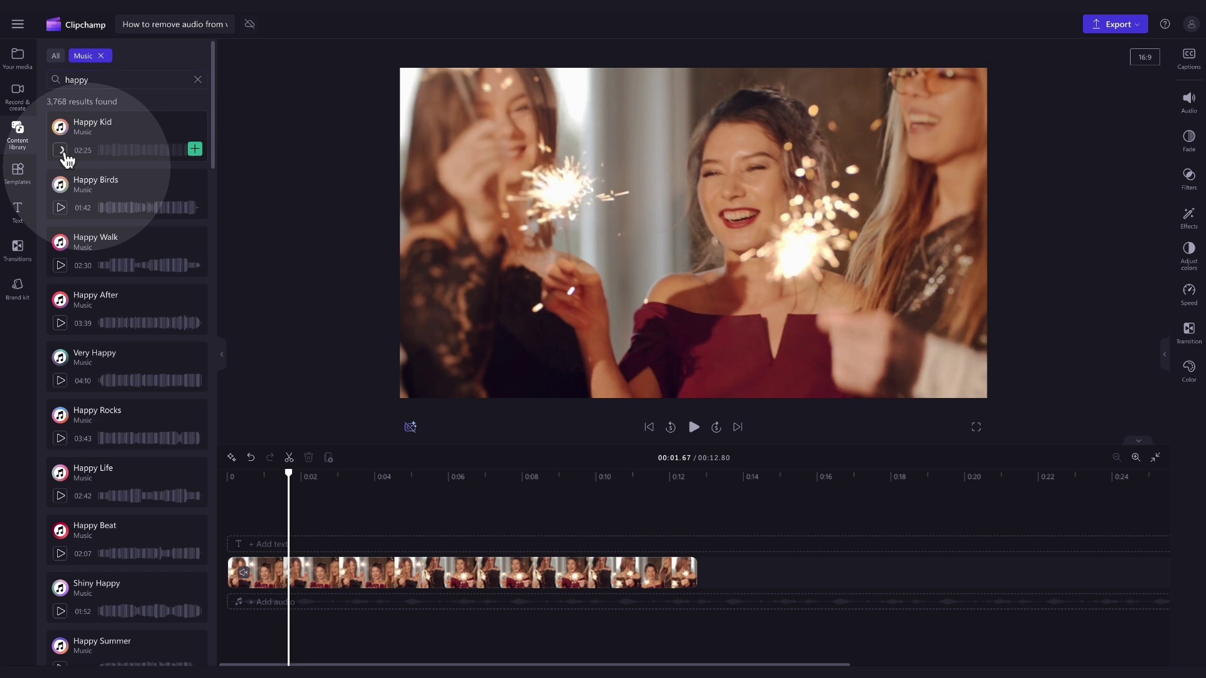
left_click(60, 209)
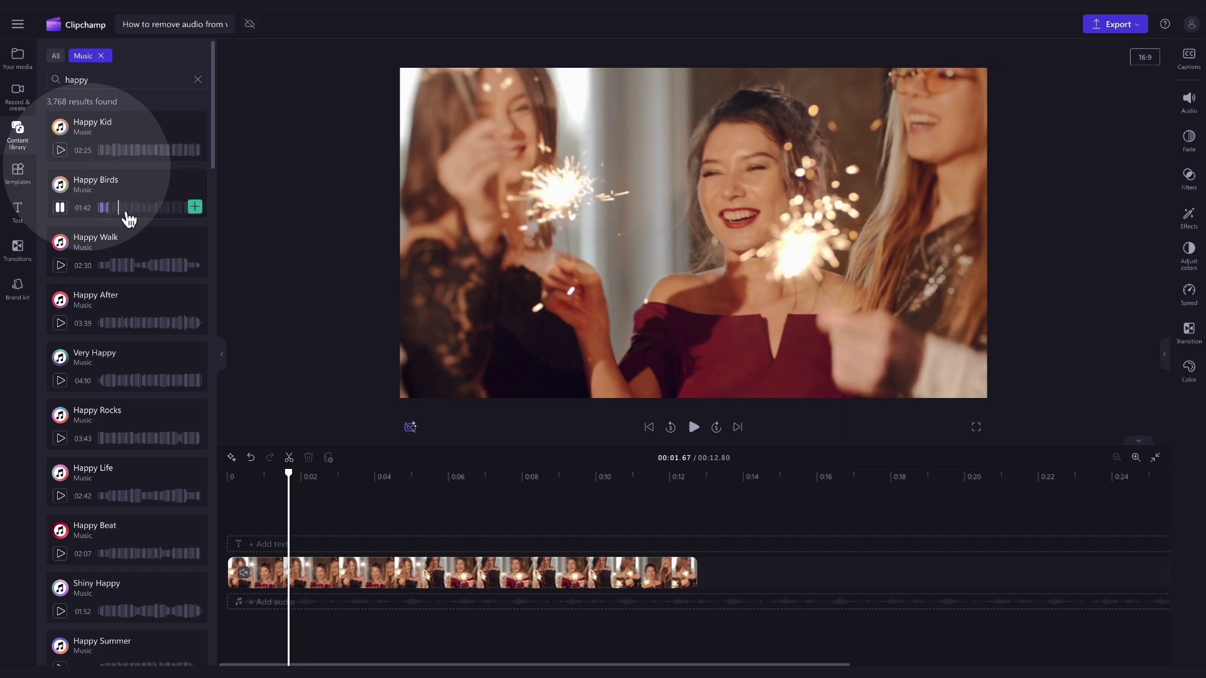
left_click(61, 208)
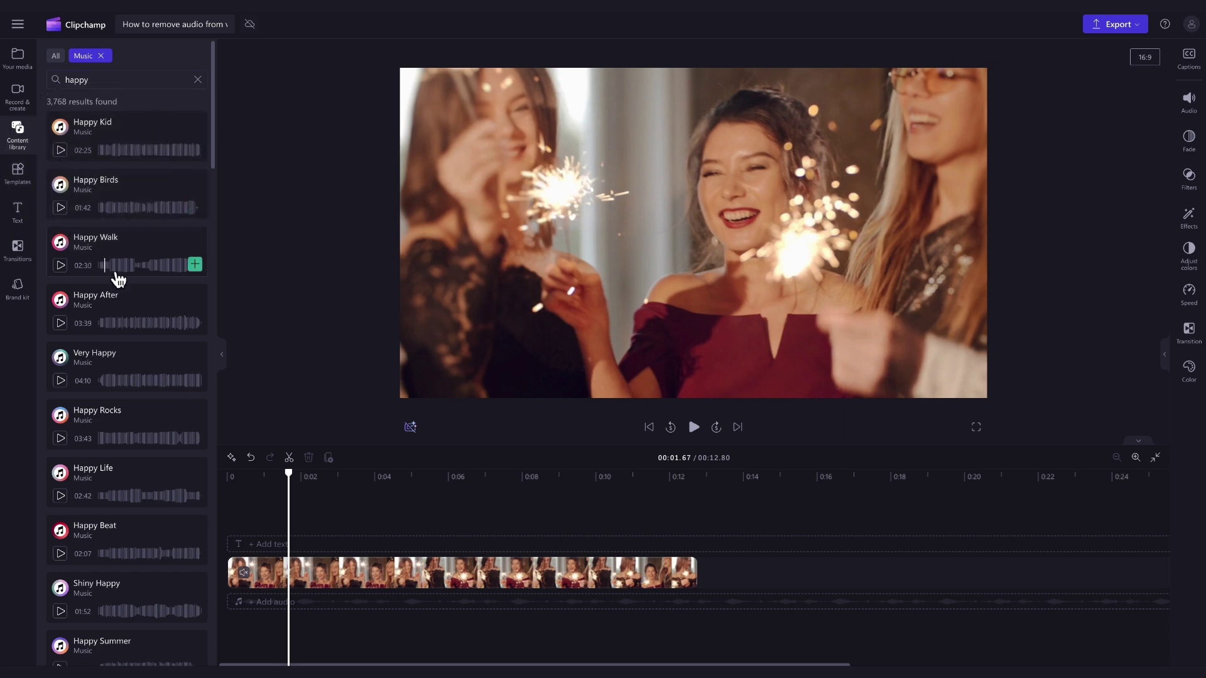
left_click(122, 264)
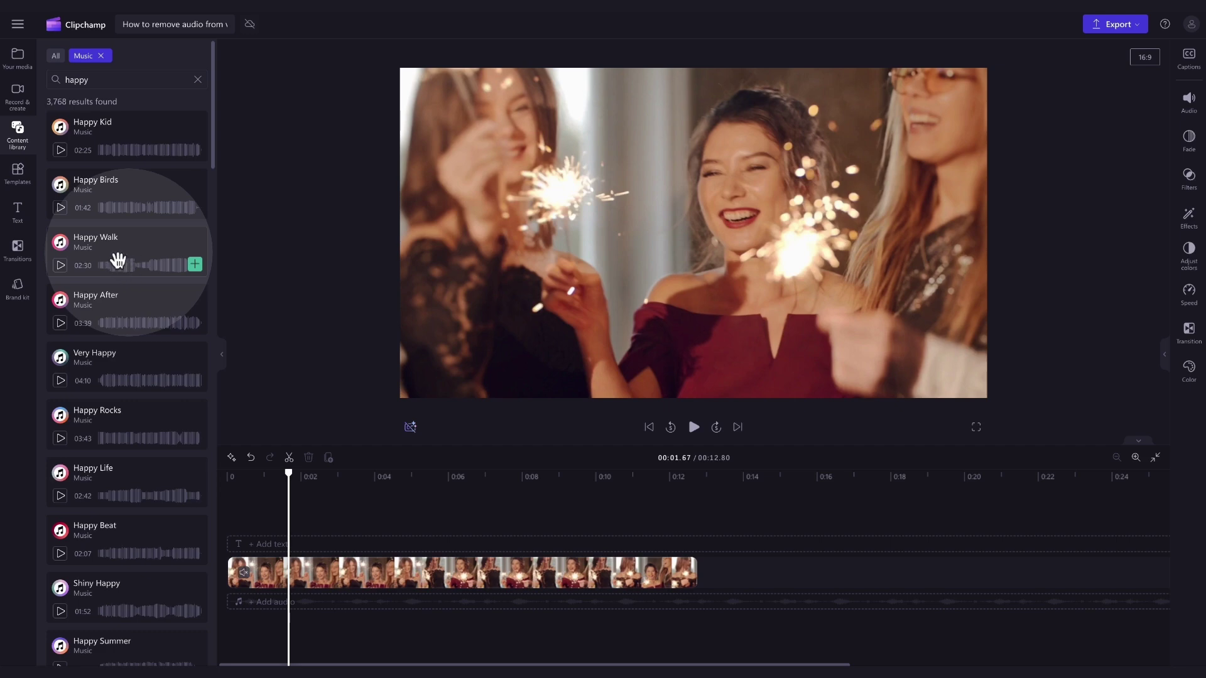
mouse_move(114, 262)
left_mouse_down()
mouse_move(291, 602)
mouse_move(278, 607)
left_mouse_up()
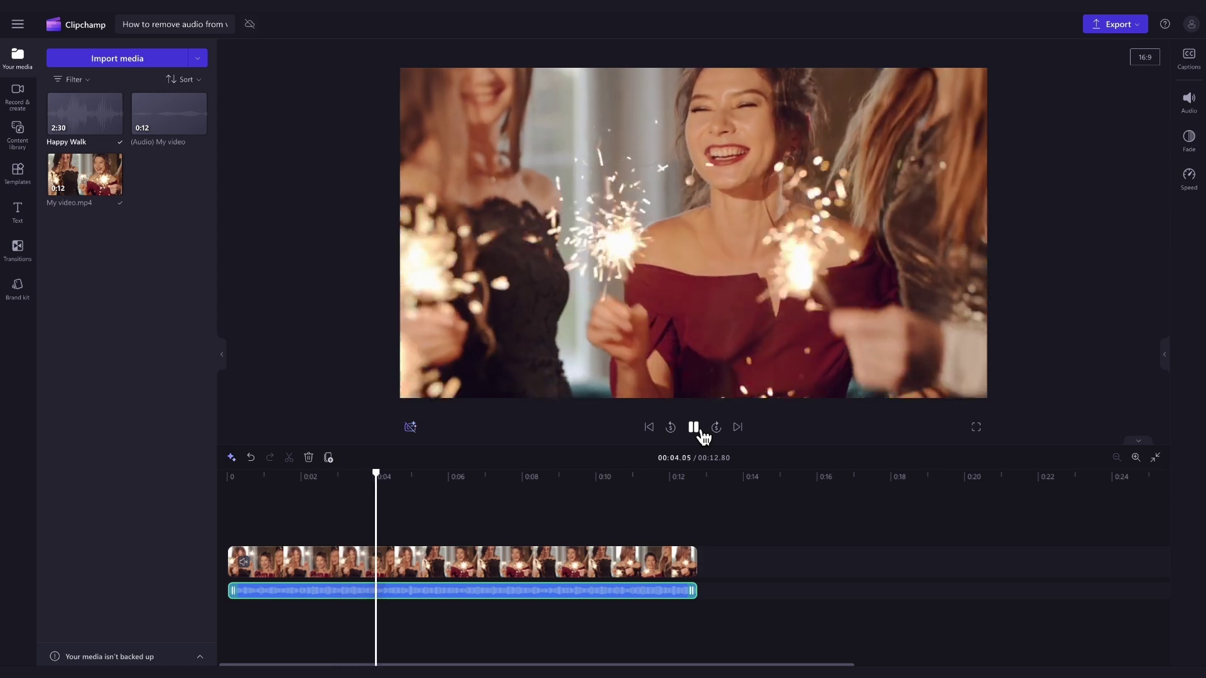
left_click(694, 429)
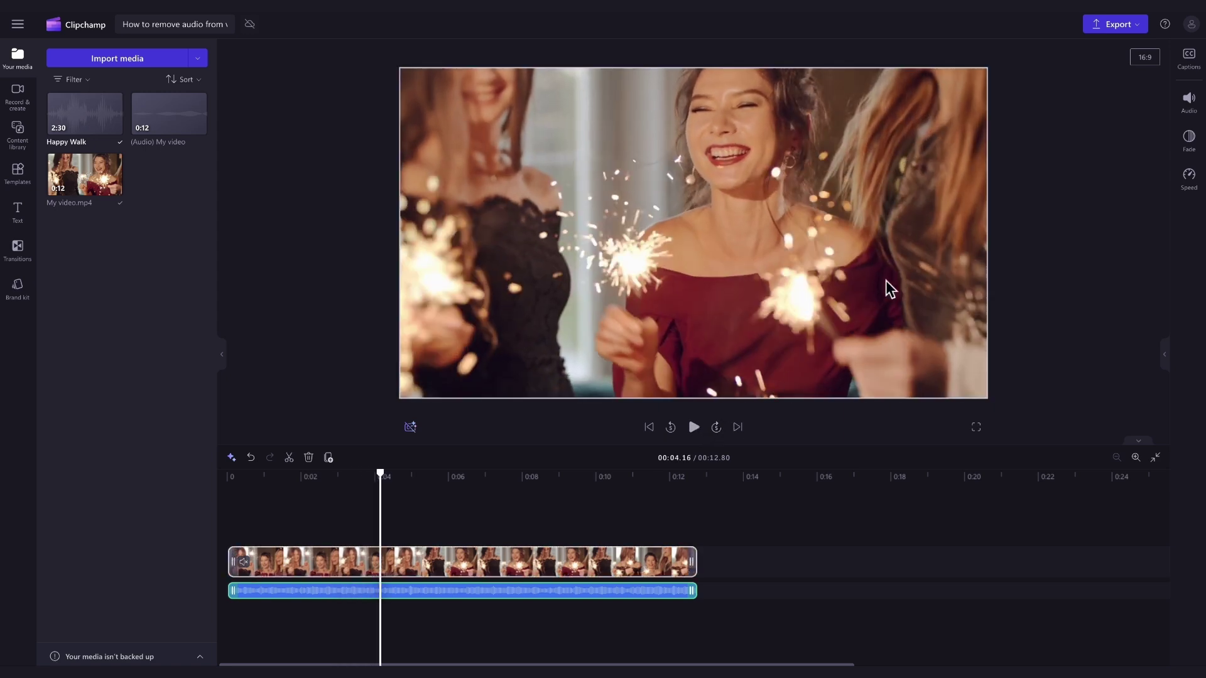
Export the video at 1080p quality.
left_click(1119, 26)
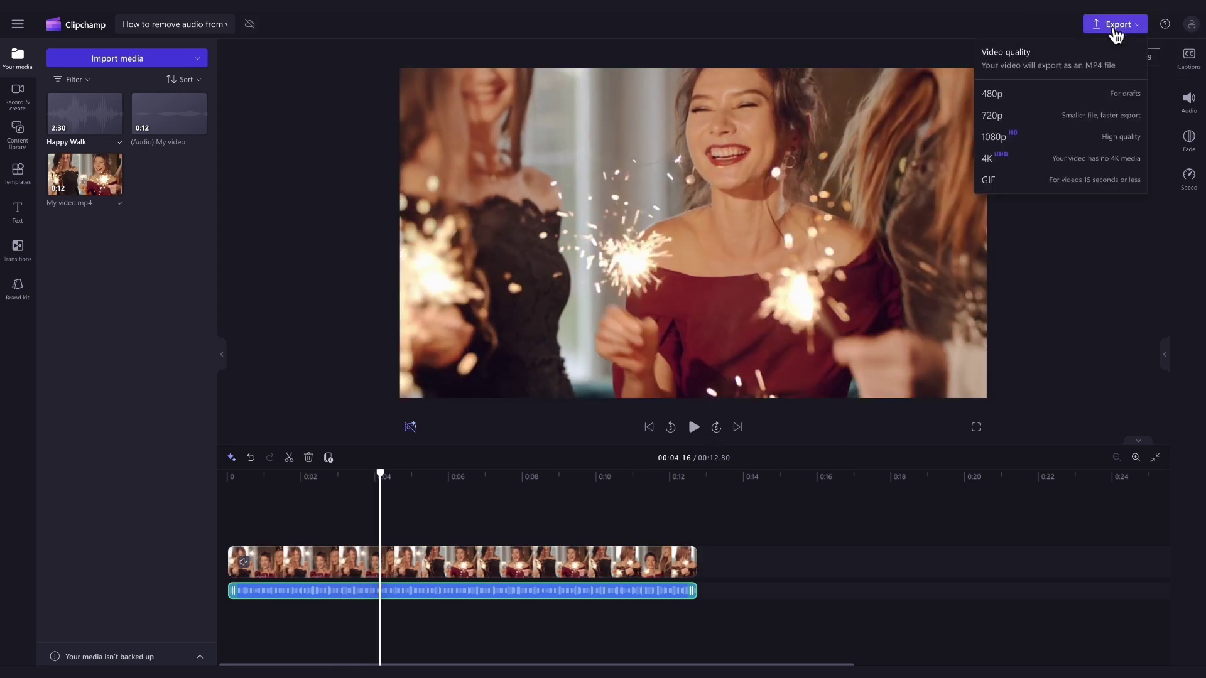
left_click(1058, 145)
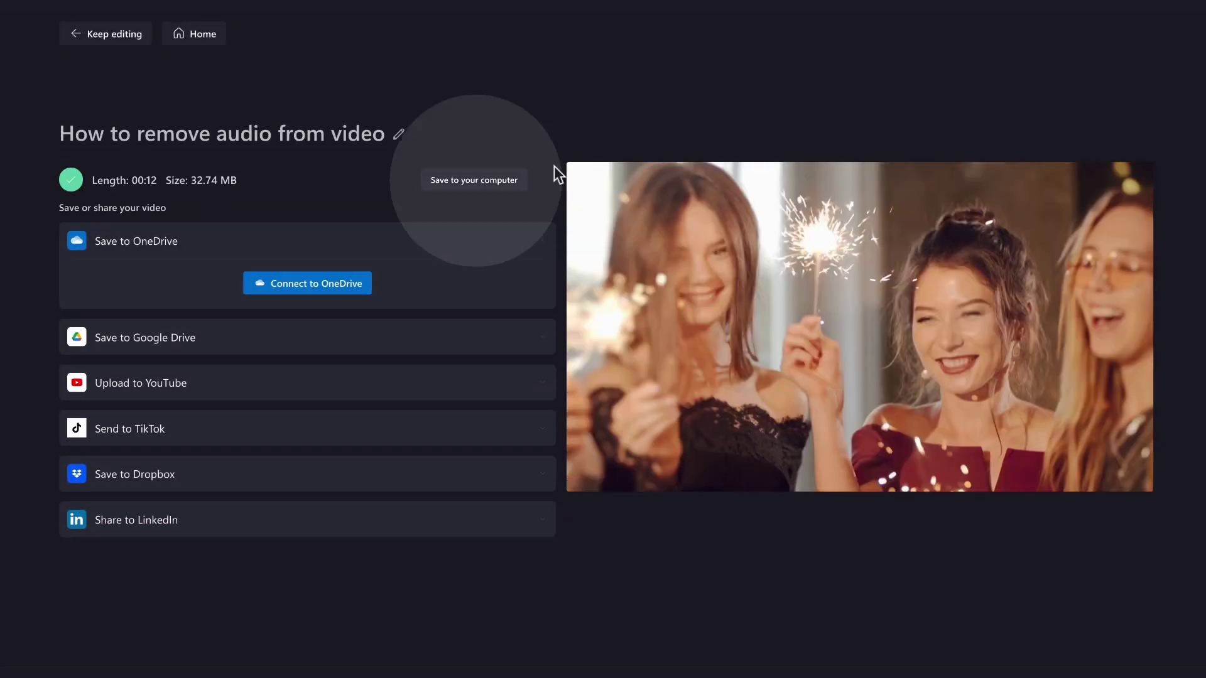
Save the exported video to the computer as 'How to remove audio from video'.
left_click(483, 182)
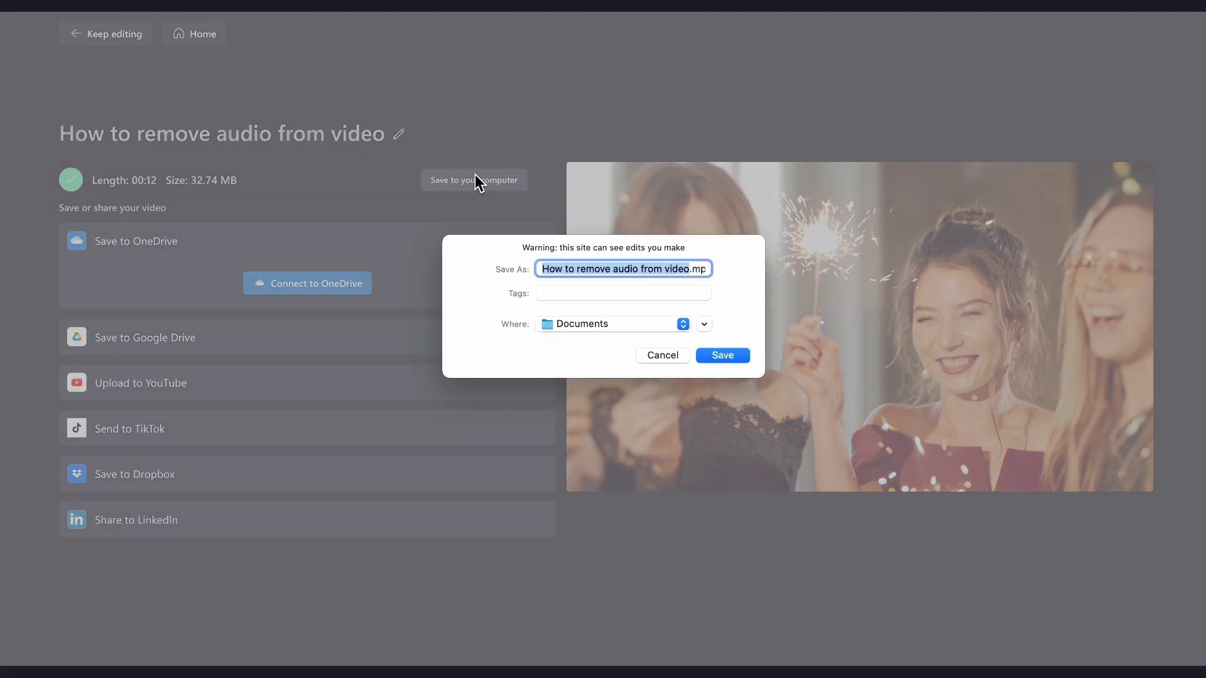